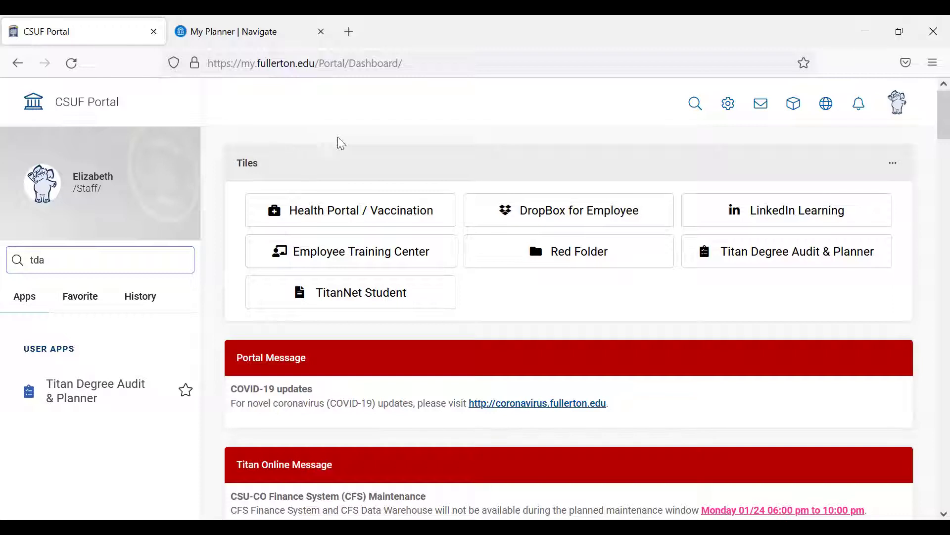
Step: Replace the portal's app filter text with "titannet" to look up the TitanNet apps
key(BackSpace)
key(BackSpace)
key(BackSpace)
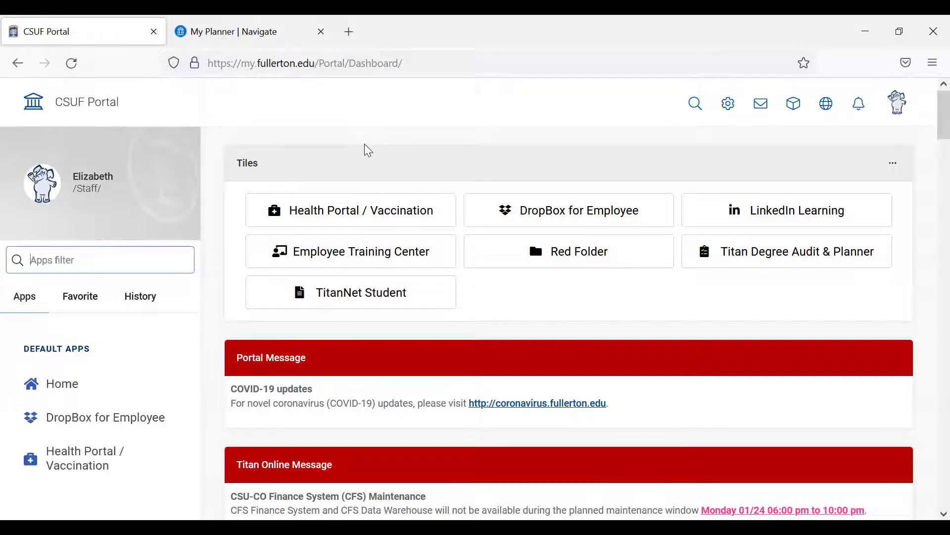
text(titannet)
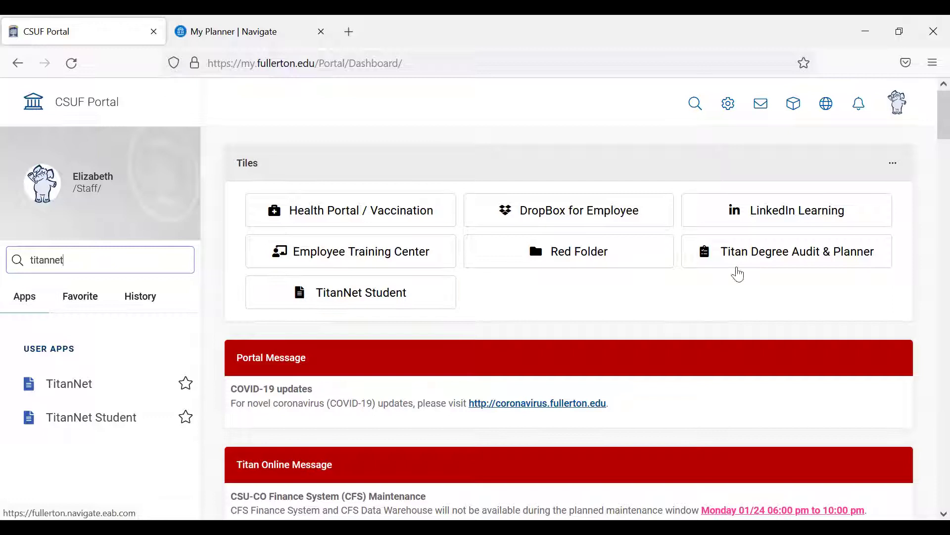
Step: Review which apps can be switched on as dashboard tiles, down to Titan Degree Audit & Planner and TitanNet Student, and close the list
click(896, 167)
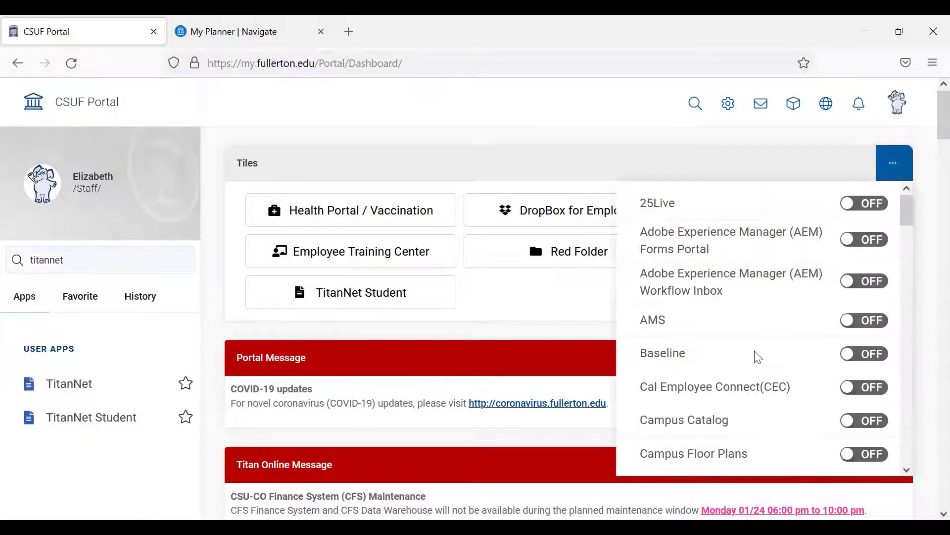
scroll(753, 357, down, 10)
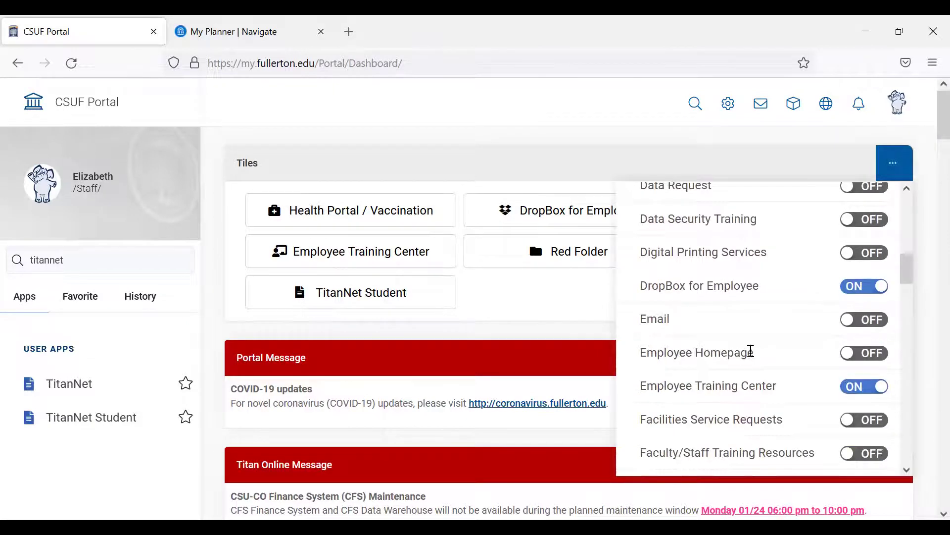
scroll(728, 292, down, 10)
scroll(727, 294, down, 10)
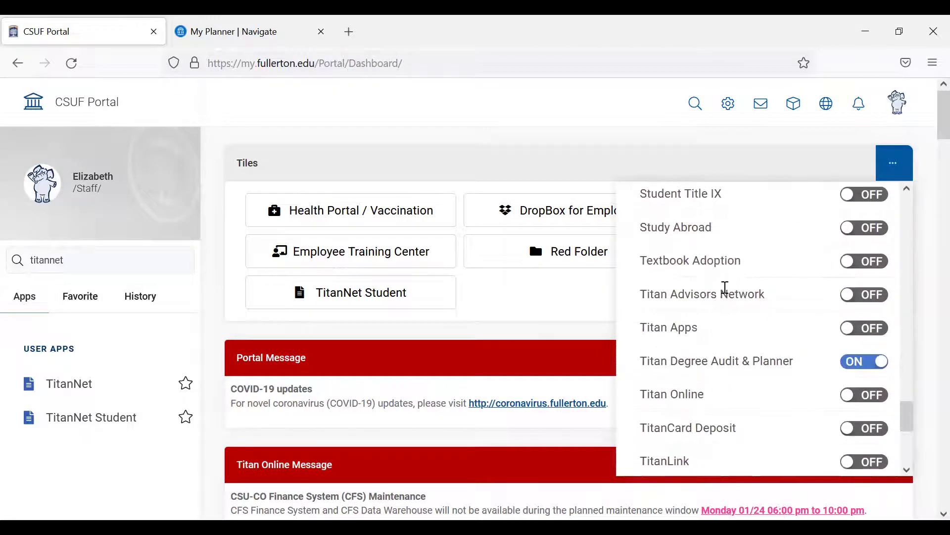
scroll(769, 366, down, 3)
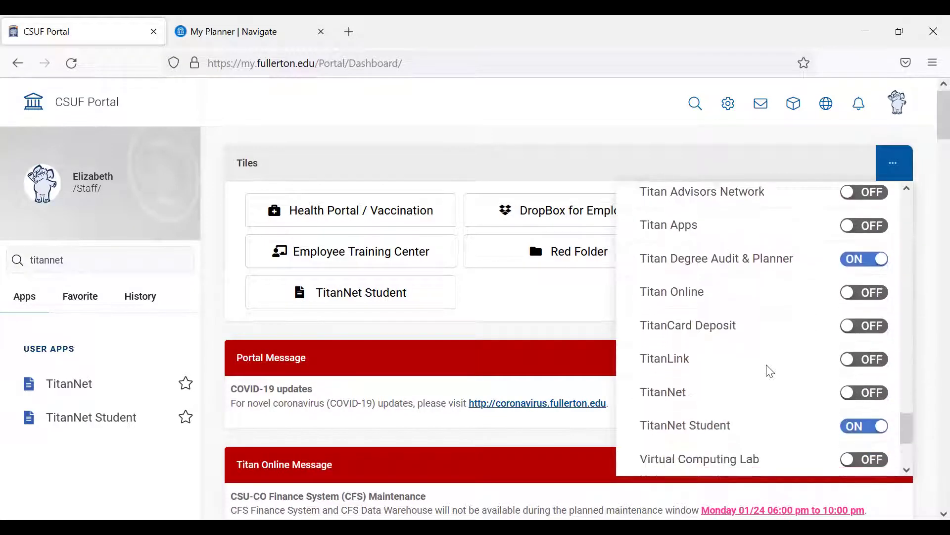
scroll(769, 371, down, 3)
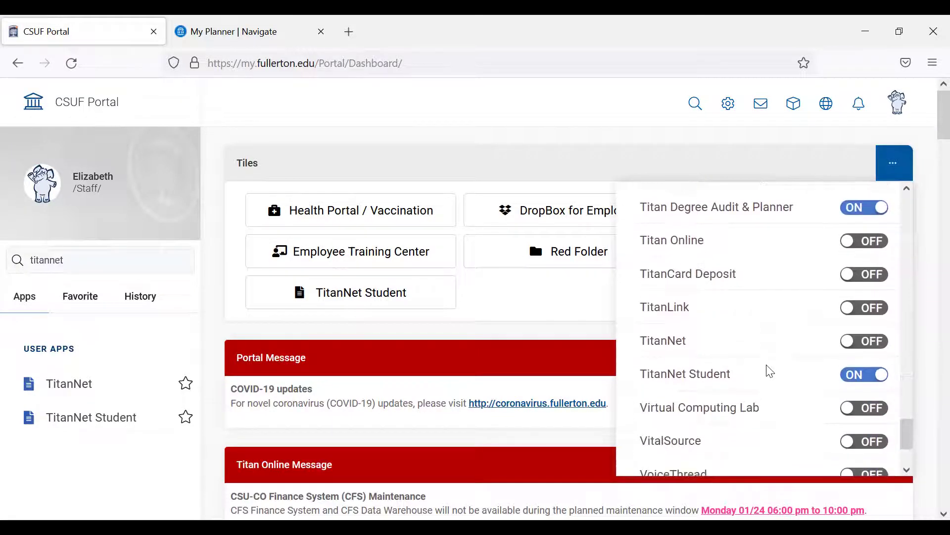
click(557, 290)
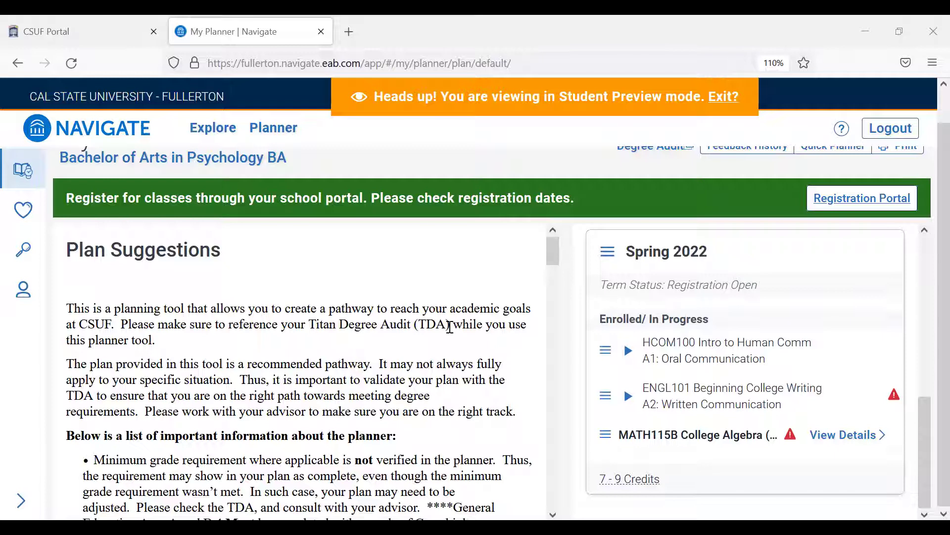
Step: Read the Plan Suggestions in My Planner, from the introduction to the additional instructions specific to the major
scroll(458, 317, up, 1)
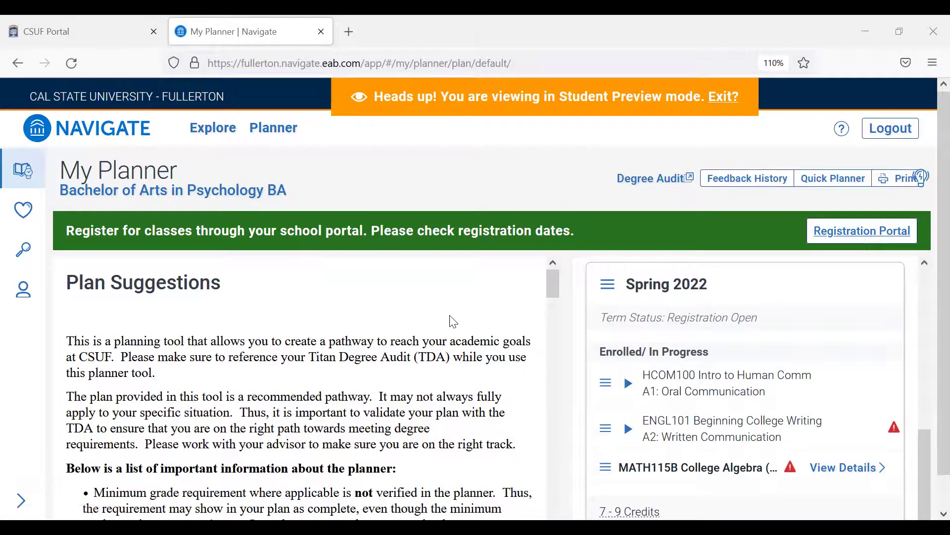
scroll(452, 315, down, 3)
scroll(452, 315, down, 6)
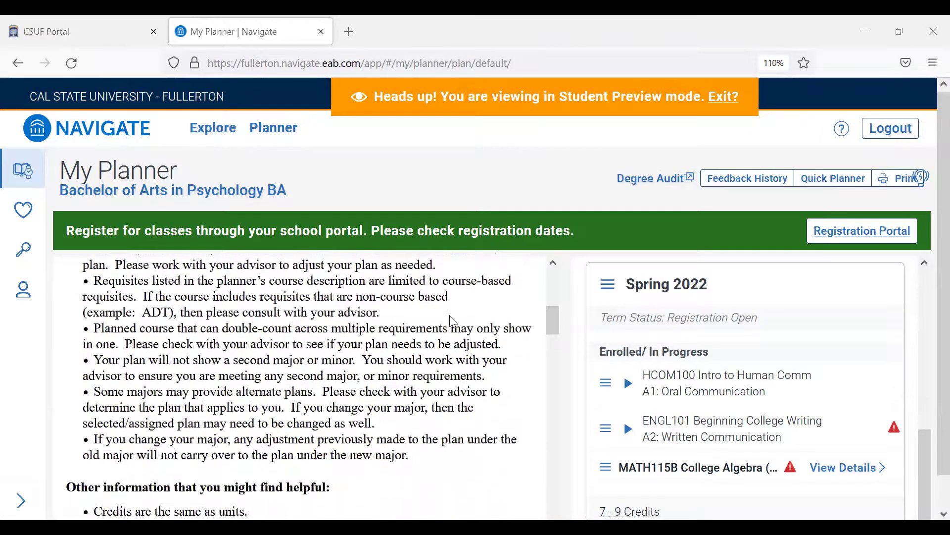
scroll(452, 321, down, 3)
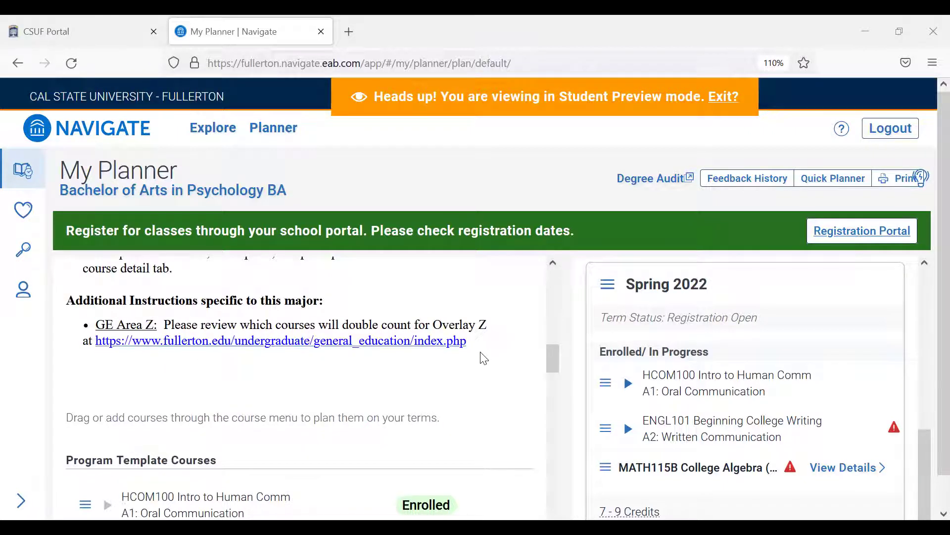
Step: Examine the Program Template Courses for the Psychology BA, checking the requirements and their status labels
scroll(479, 359, down, 4)
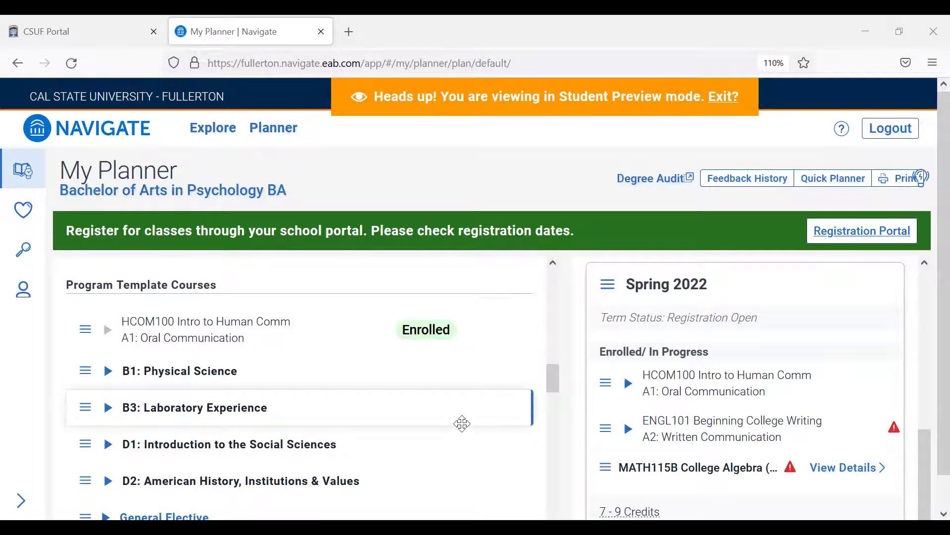
scroll(462, 425, down, 5)
scroll(462, 423, down, 8)
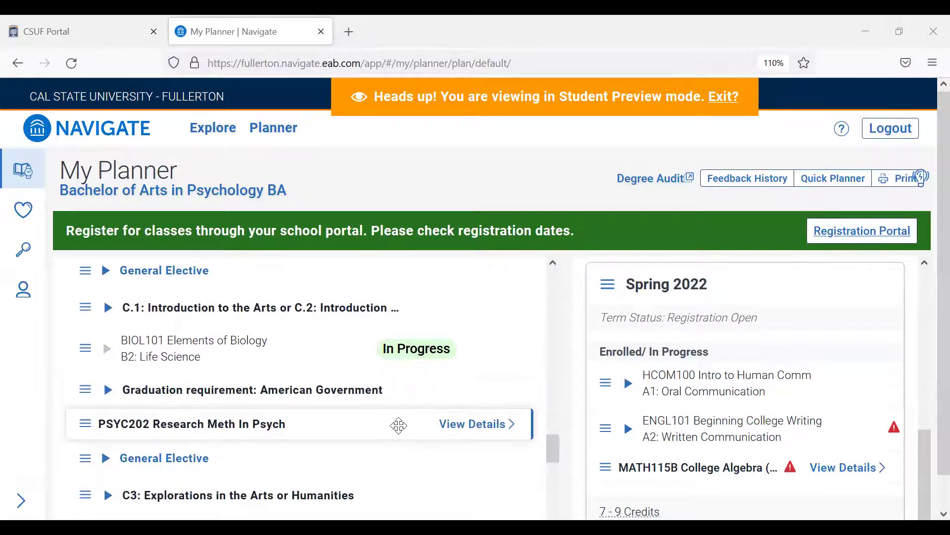
scroll(399, 425, down, 3)
scroll(399, 425, down, 1)
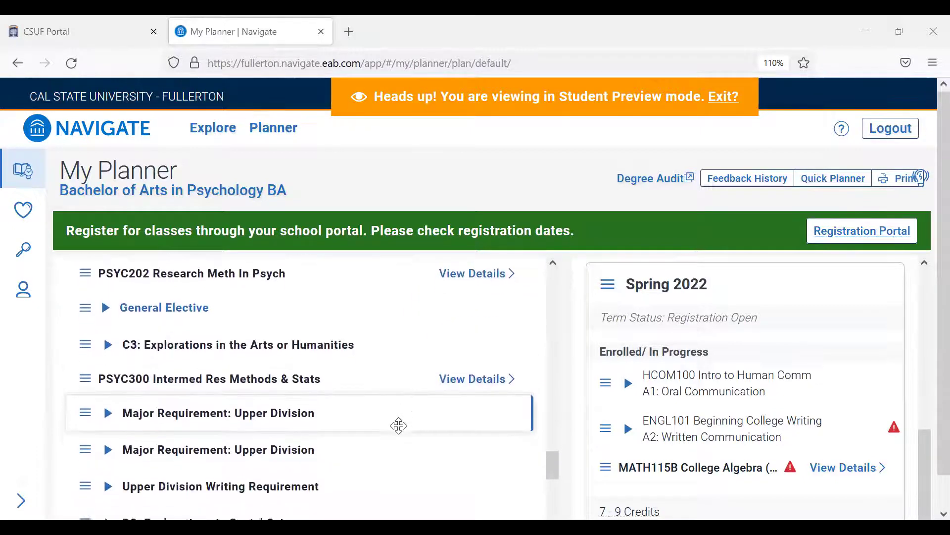
scroll(388, 337, up, 8)
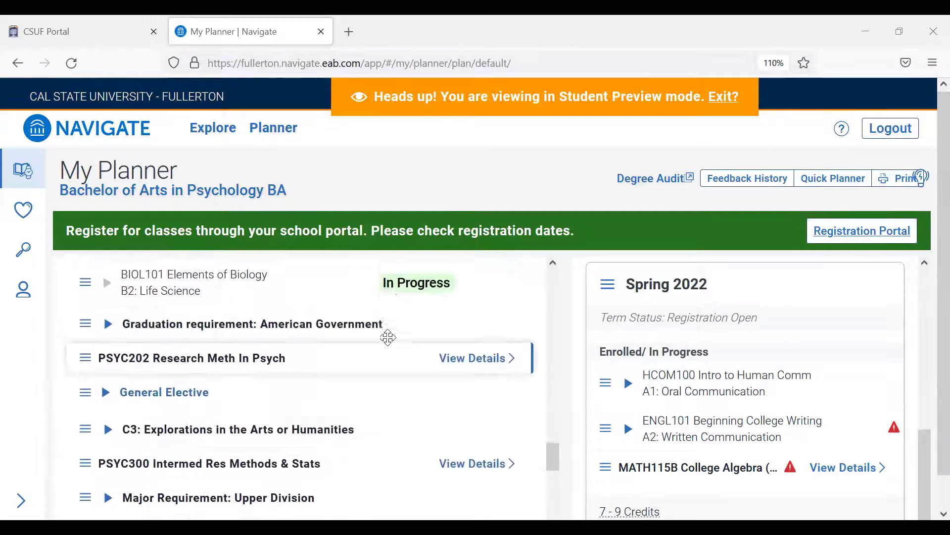
scroll(388, 337, up, 2)
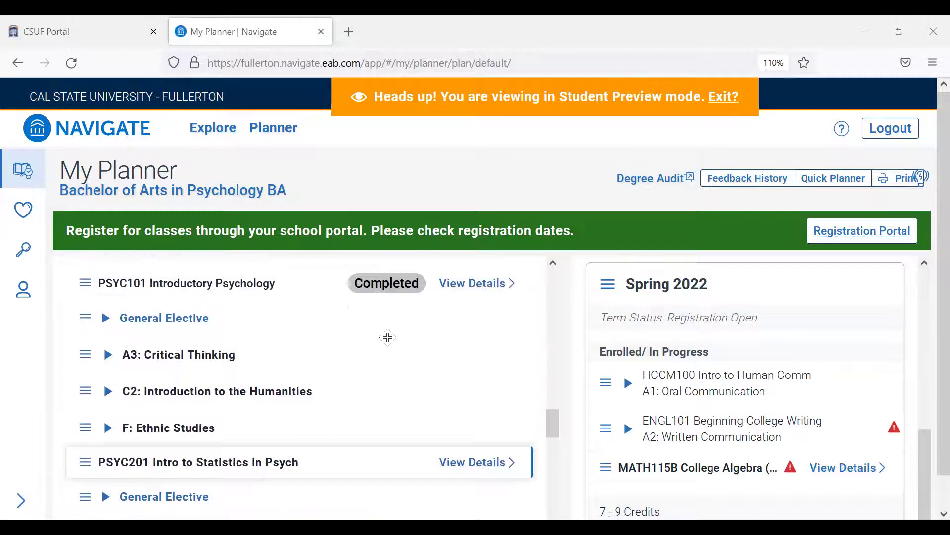
scroll(388, 337, down, 1)
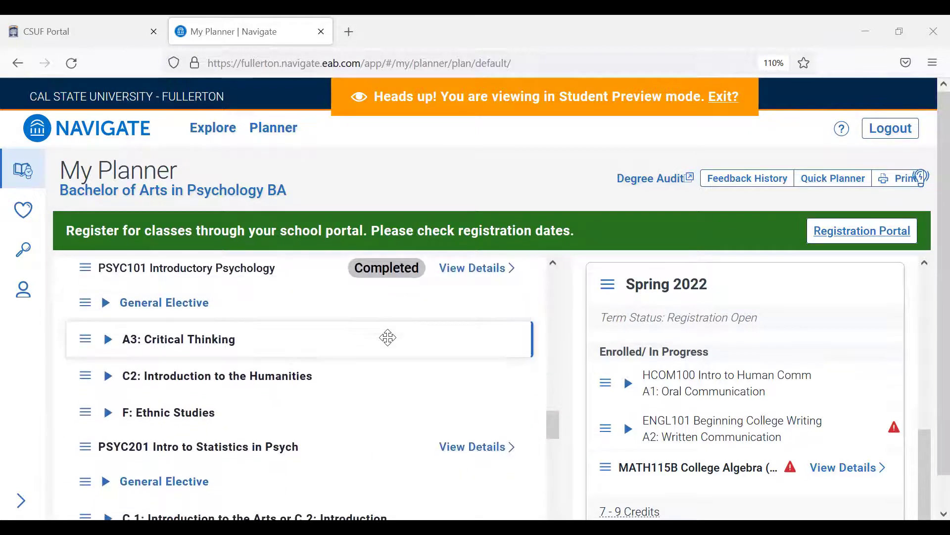
scroll(786, 318, down, 1)
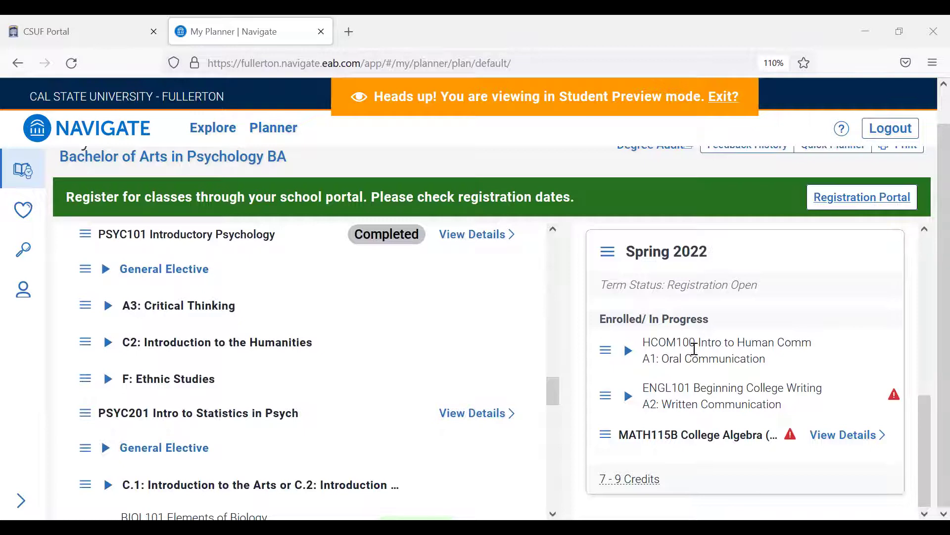
Step: Add a Fall 2022 term to the academic plan
scroll(865, 246, up, 5)
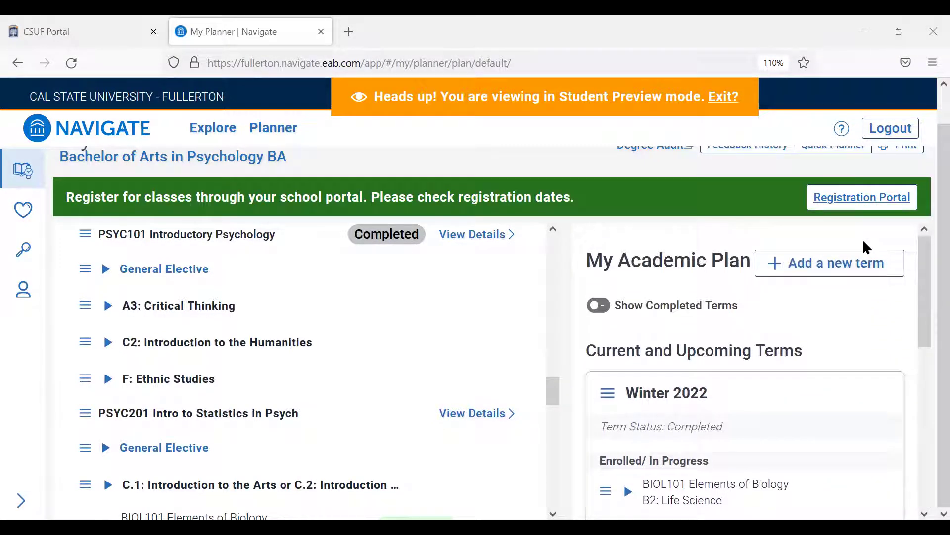
click(840, 268)
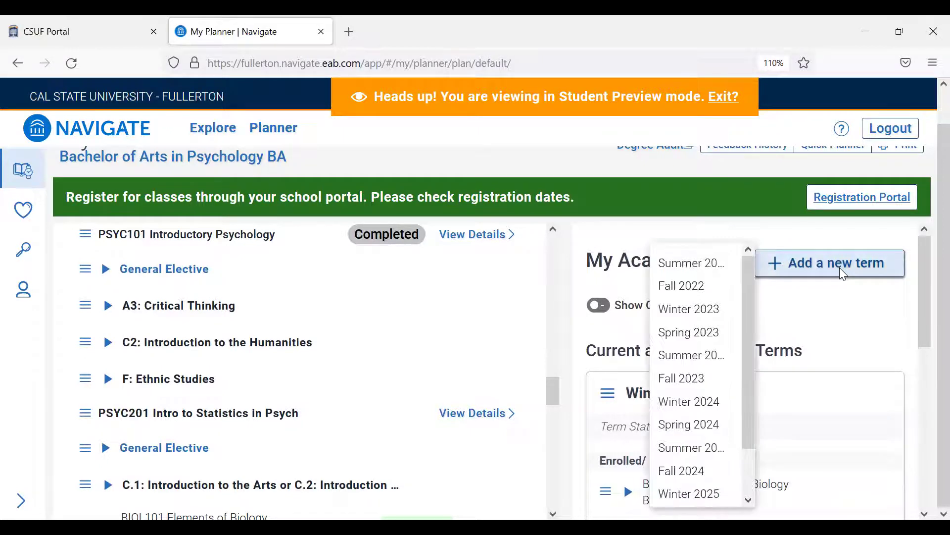
click(706, 286)
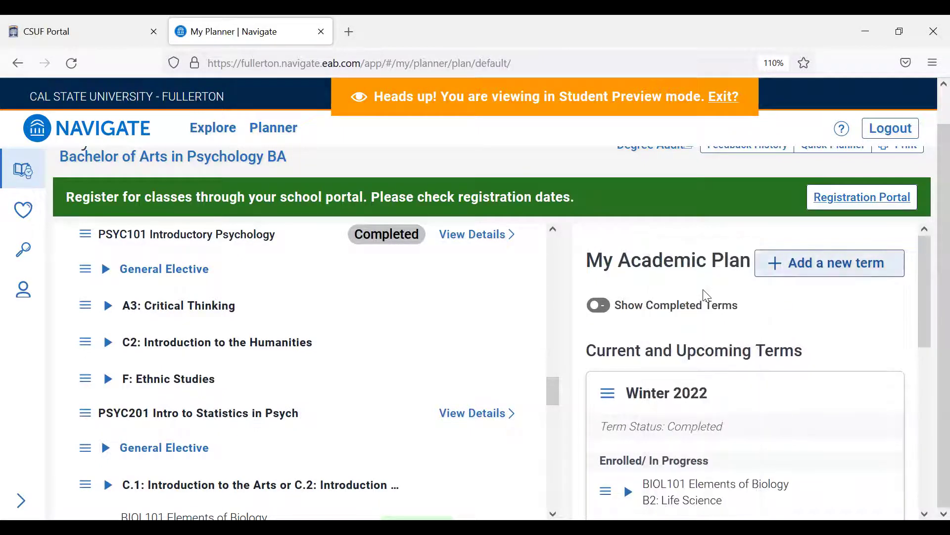
Step: Plan the C2: Introduction to the Humanities requirement in the Fall 2022 term
scroll(801, 319, down, 5)
scroll(802, 321, down, 4)
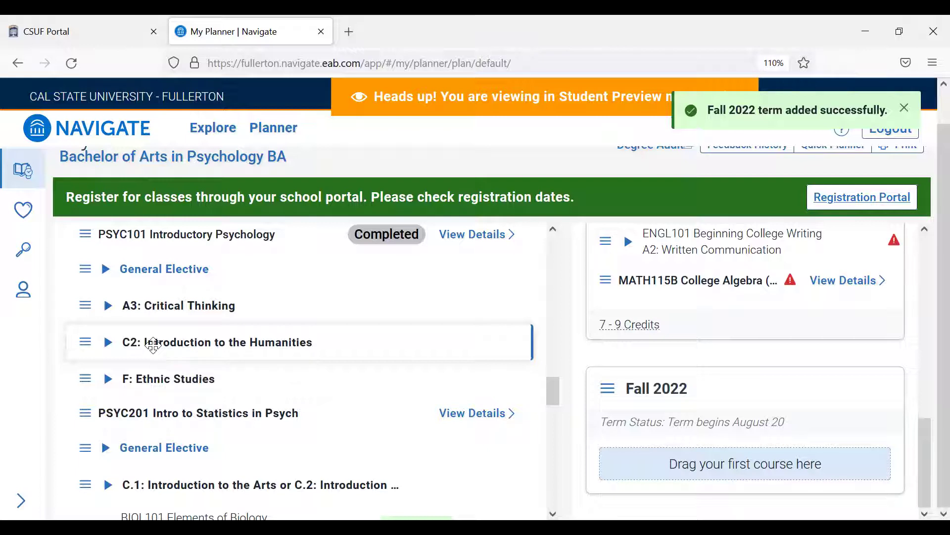
drag(159, 340, 590, 441)
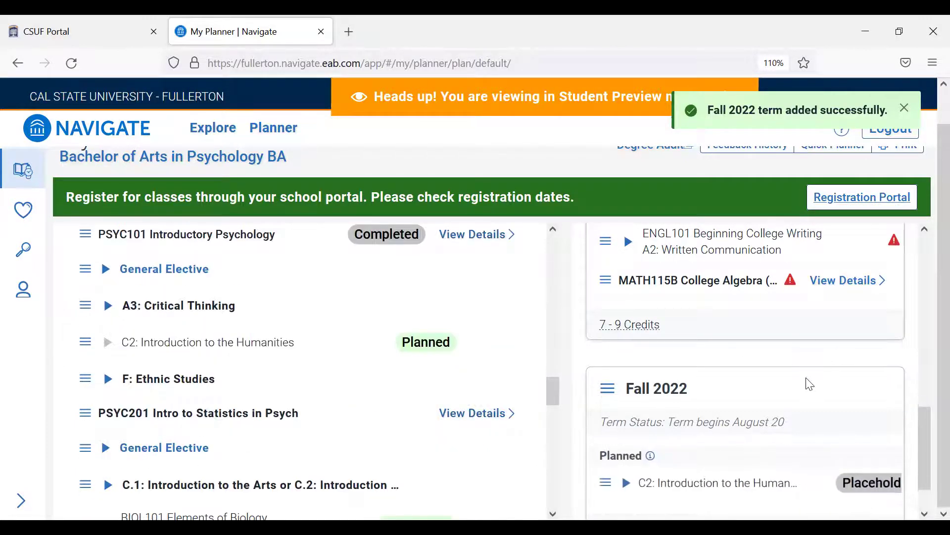
Step: Expand the planned C2 requirement in Fall 2022, look through its course choices, and collapse it again
scroll(809, 384, down, 2)
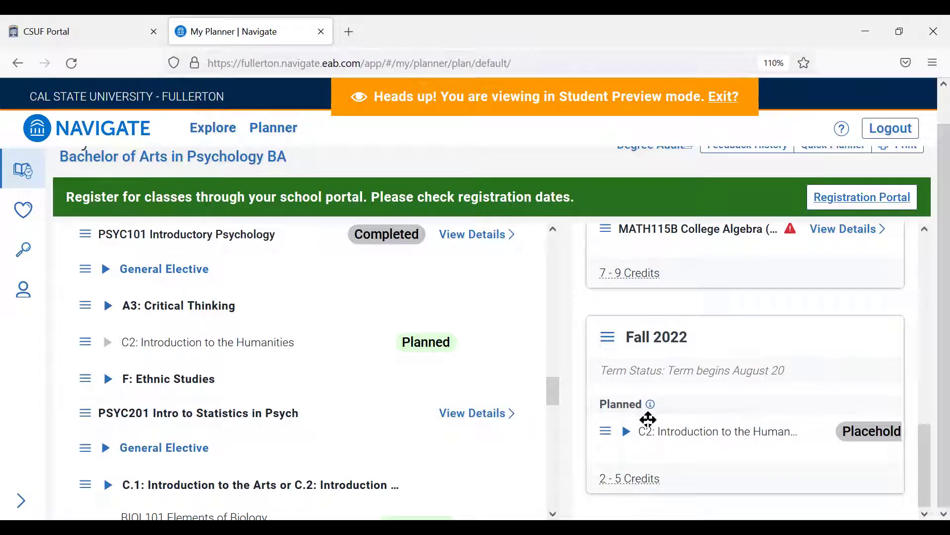
click(626, 435)
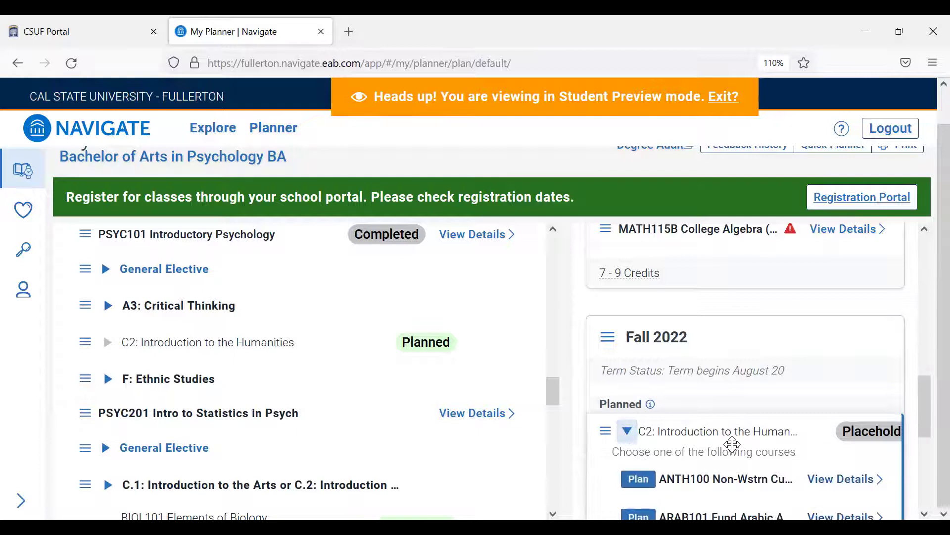
scroll(732, 447, down, 4)
scroll(735, 448, down, 2)
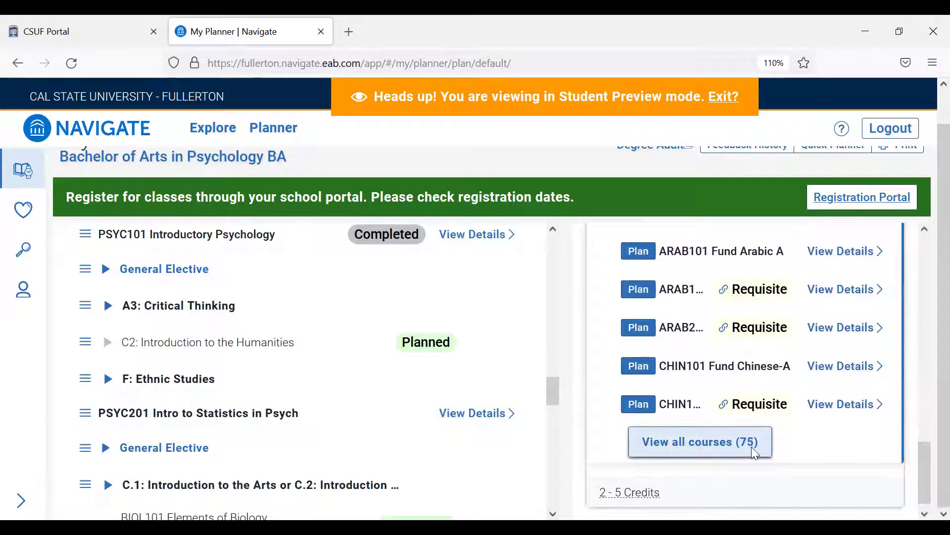
scroll(684, 307, up, 5)
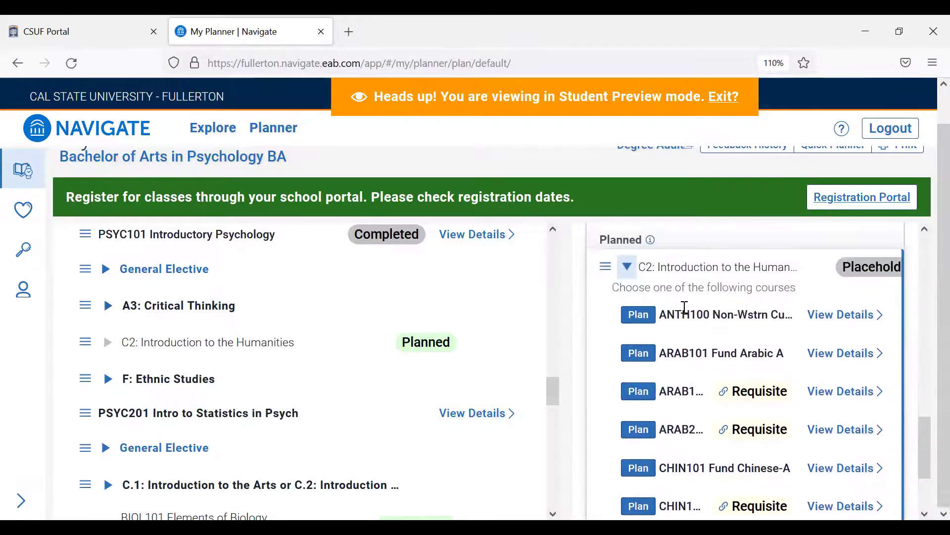
scroll(684, 294, up, 1)
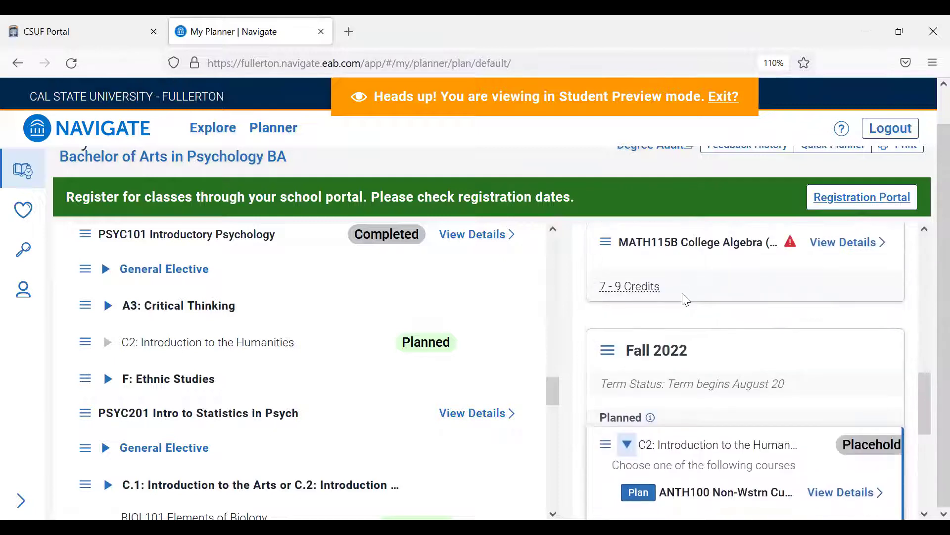
click(627, 444)
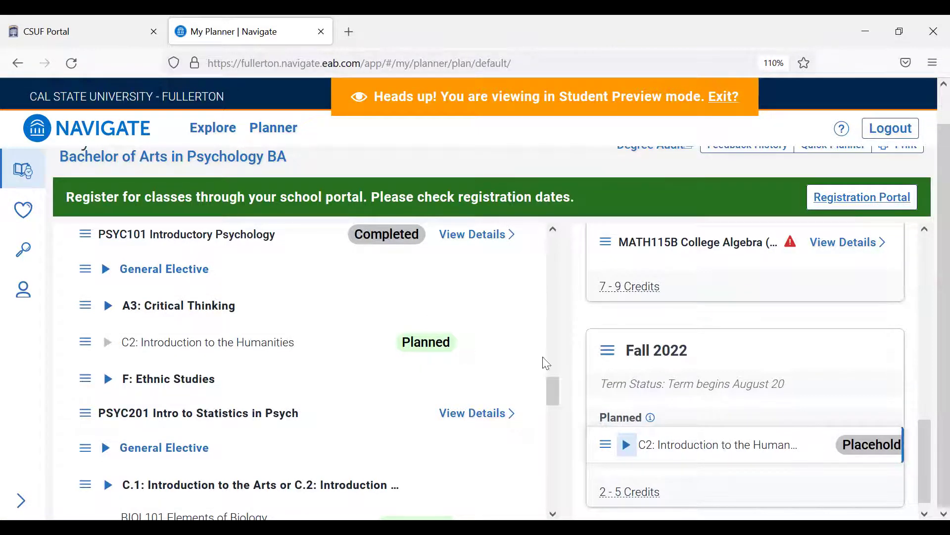
Step: Examine the remaining program template courses, including upper-division requirements and electives, and return to the start of My Academic Plan
scroll(476, 360, down, 3)
scroll(476, 360, down, 4)
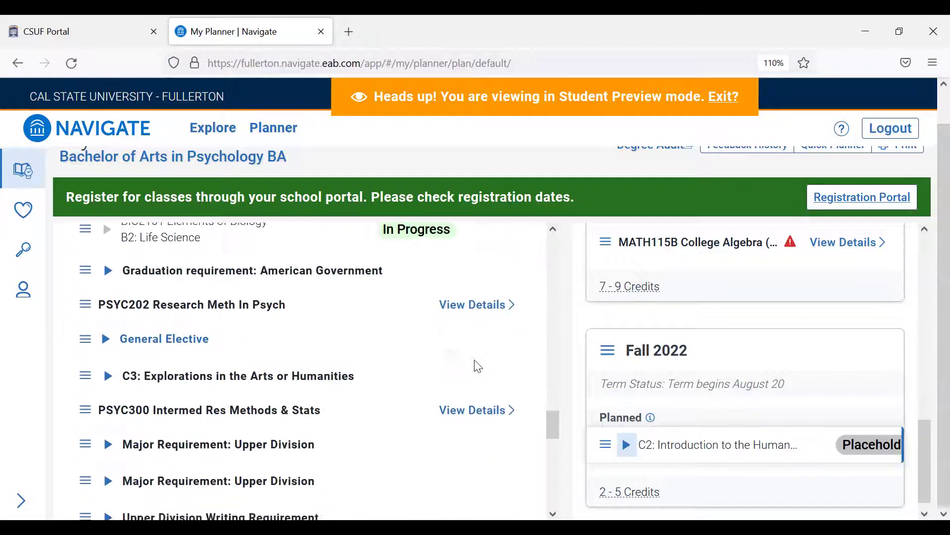
scroll(693, 368, down, 1)
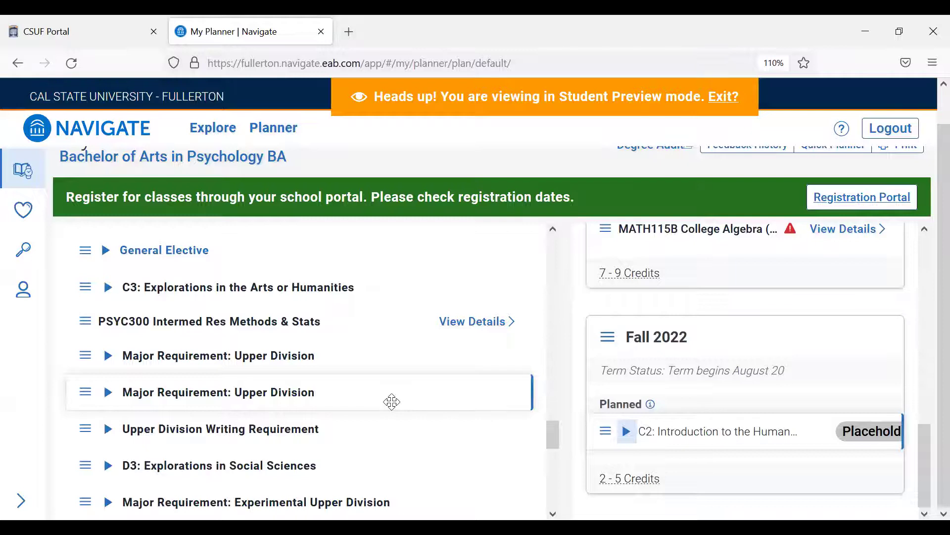
scroll(390, 400, down, 1)
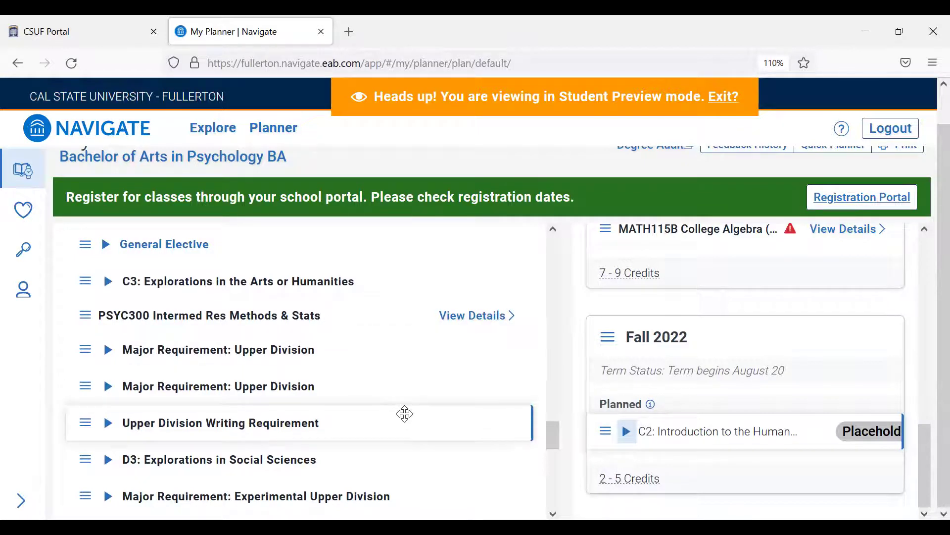
scroll(404, 414, down, 5)
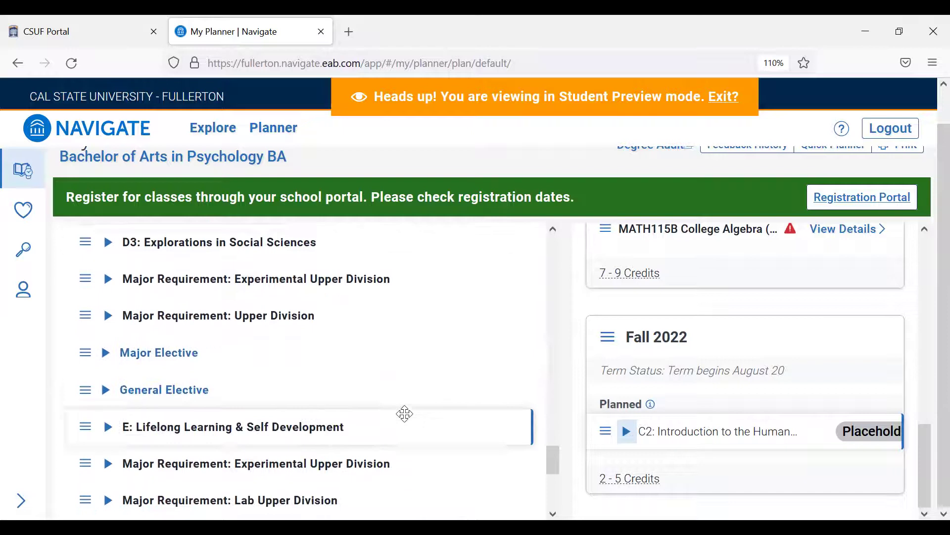
scroll(404, 414, down, 5)
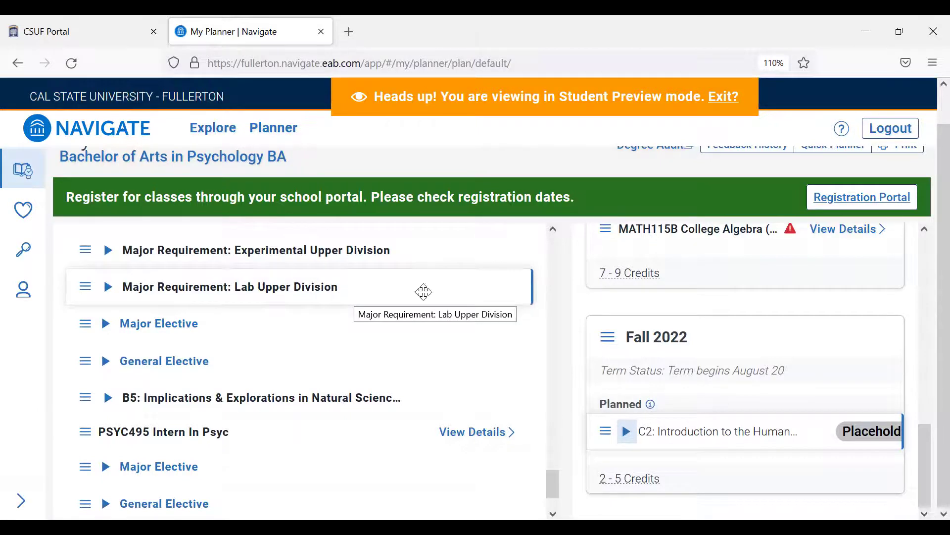
scroll(818, 368, up, 5)
scroll(818, 369, up, 3)
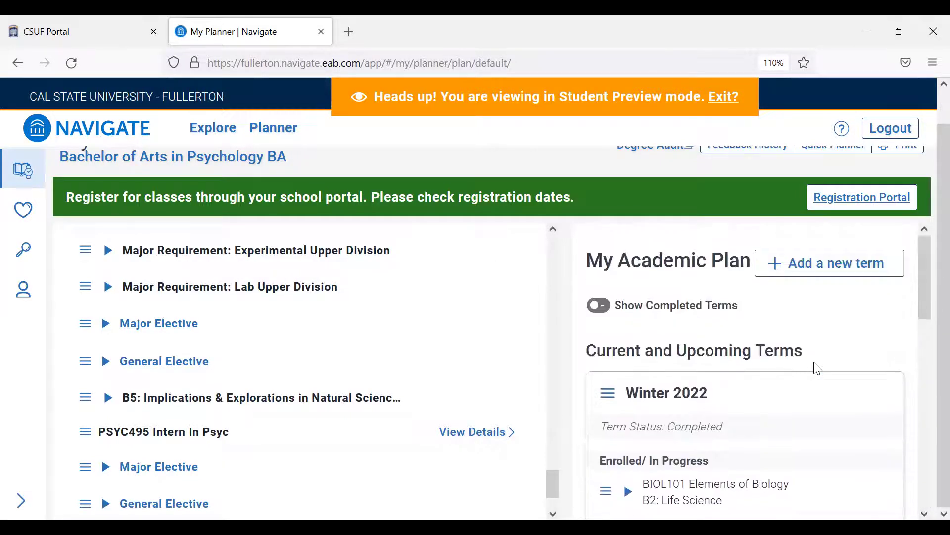
Step: Add a Spring 2024 term to the academic plan and plan the Major Requirement: Lab Upper Division in it
click(830, 263)
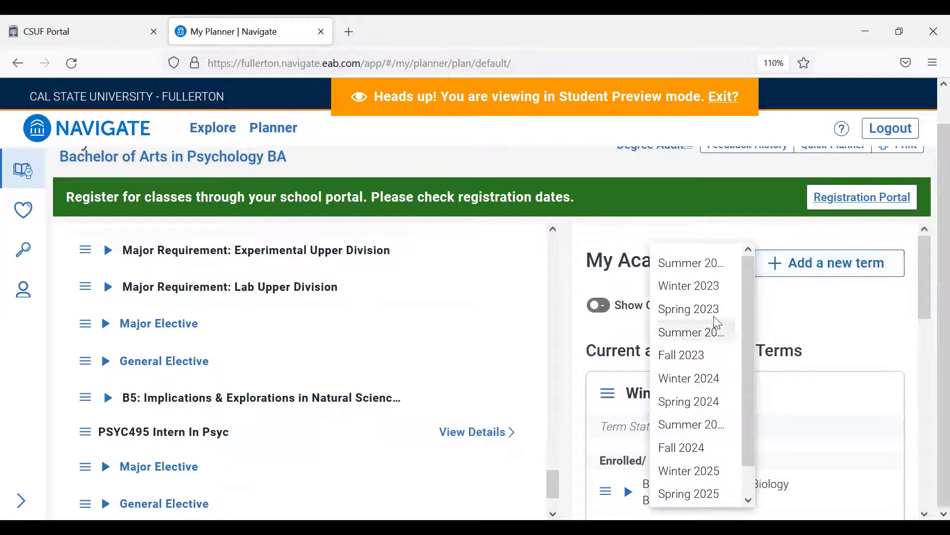
click(690, 401)
scroll(799, 373, down, 5)
scroll(800, 374, down, 5)
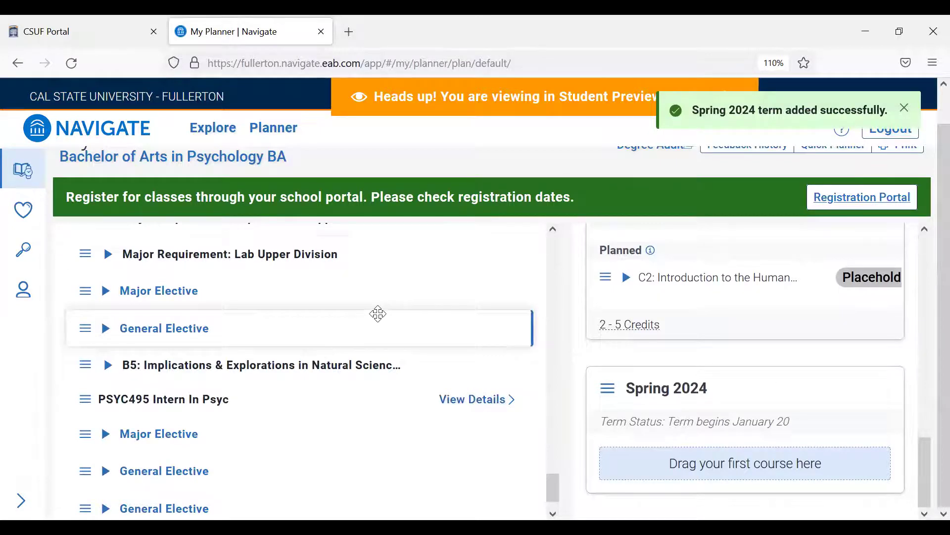
drag(188, 254, 614, 456)
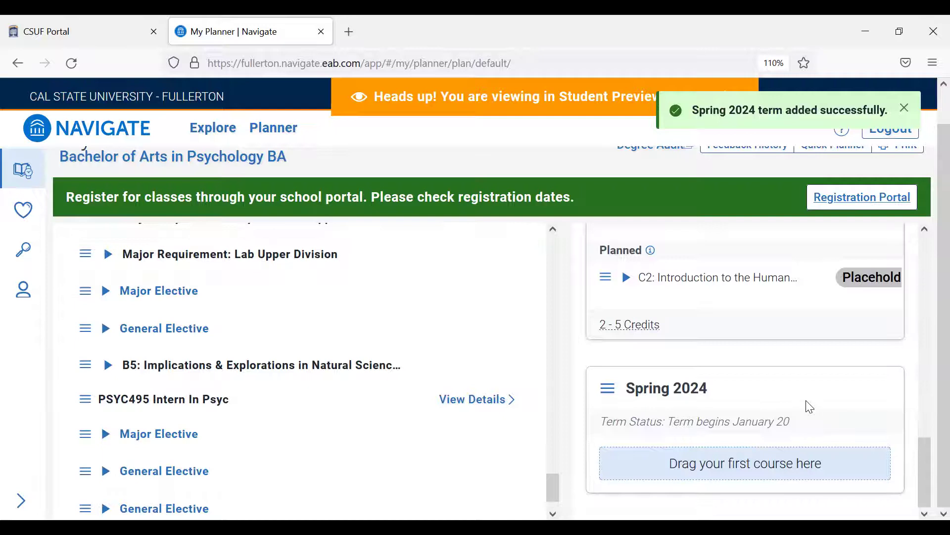
scroll(830, 396, down, 1)
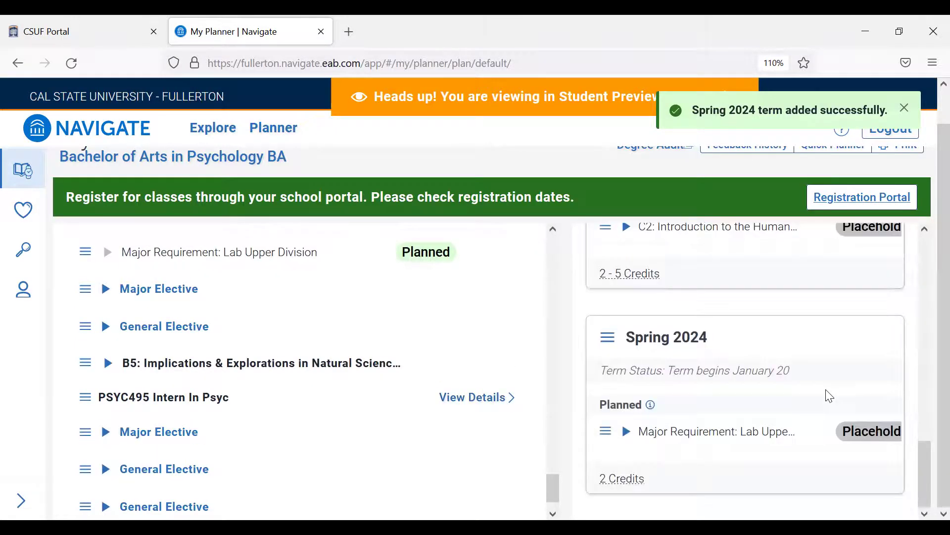
Step: Expand the planned Lab Upper Division requirement, check the first course's details for pre-requisites and co-requisites, and collapse the requirement again
click(627, 435)
scroll(783, 450, down, 4)
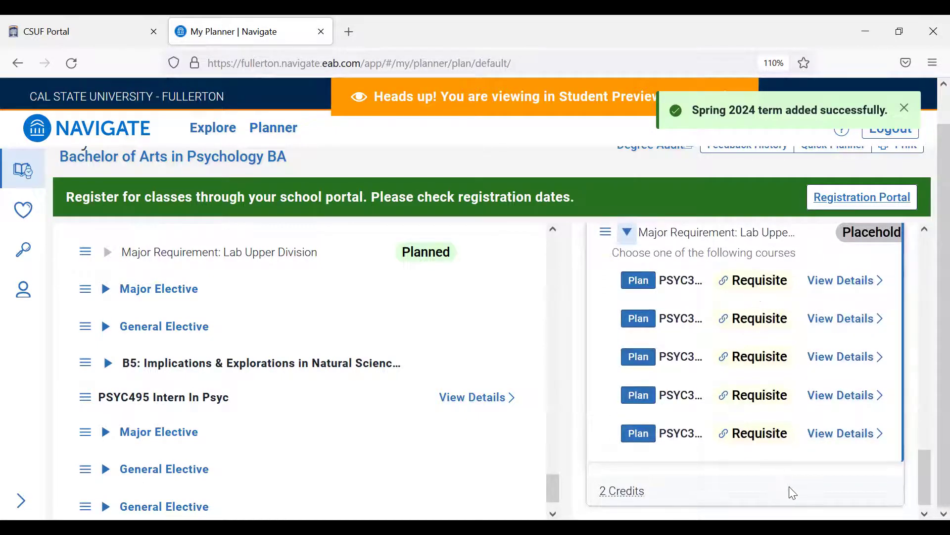
click(843, 280)
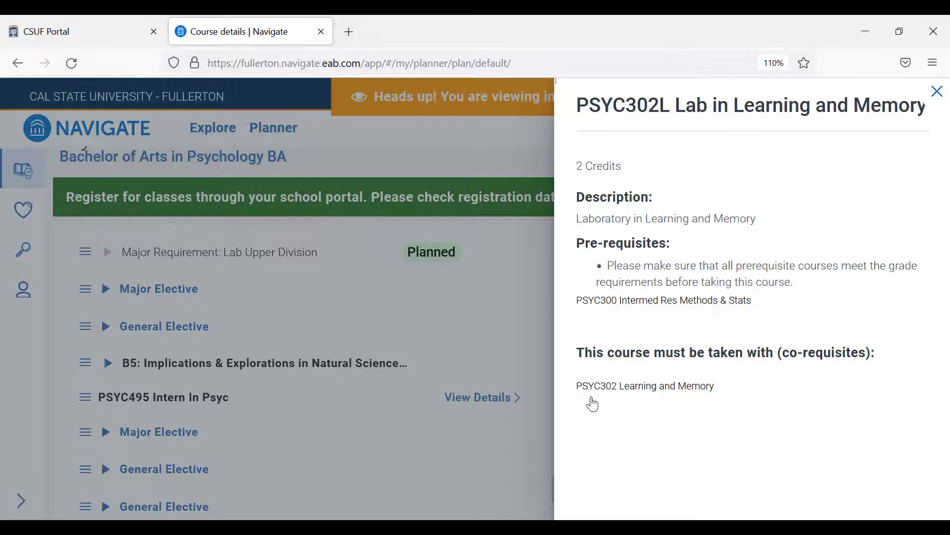
click(524, 297)
scroll(719, 358, up, 3)
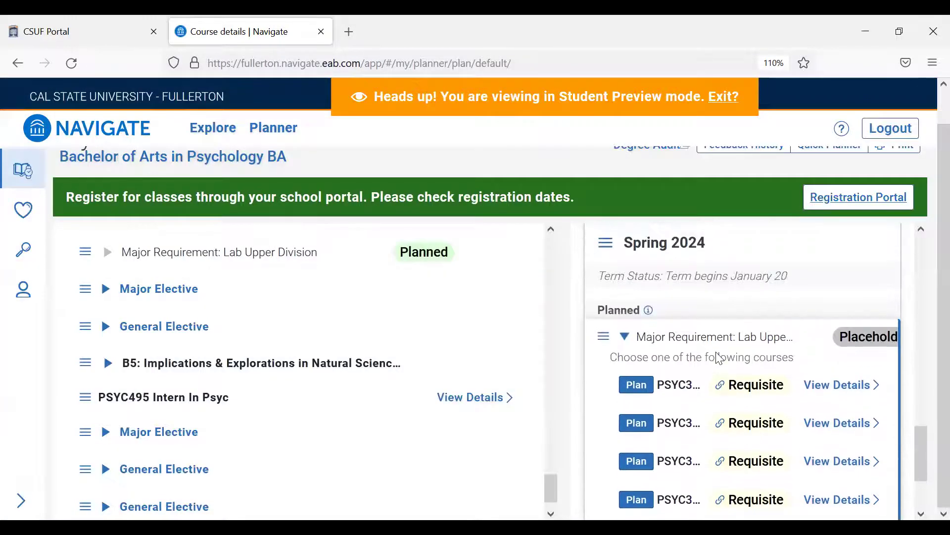
click(627, 335)
Step: Look over the planned terms and open the Quick Planner's plan preferences and graduation goal settings
scroll(812, 346, up, 3)
scroll(813, 348, down, 3)
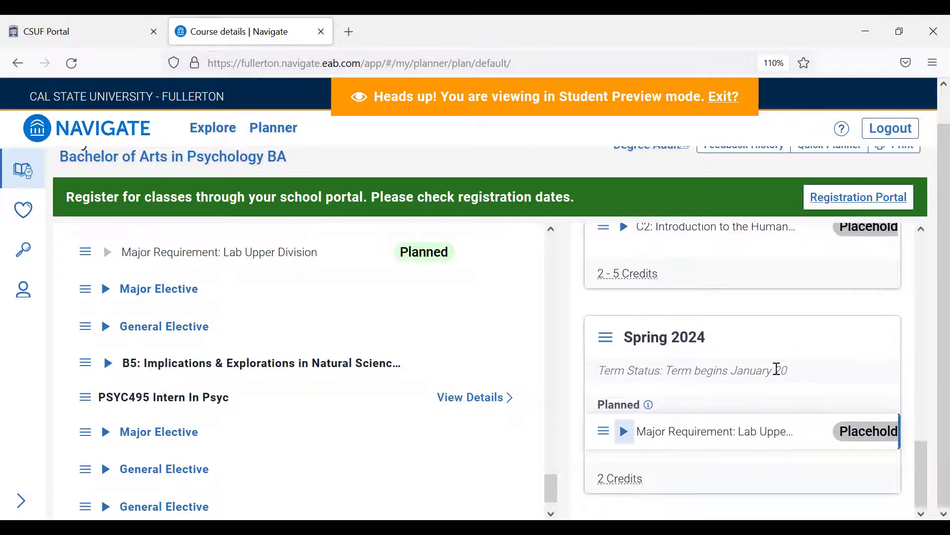
scroll(777, 375, up, 4)
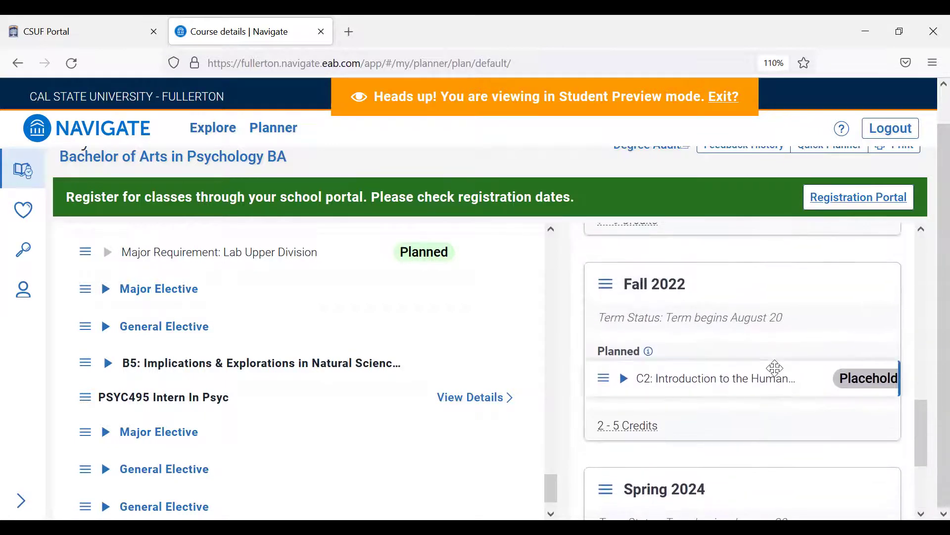
scroll(777, 371, up, 6)
scroll(776, 368, down, 9)
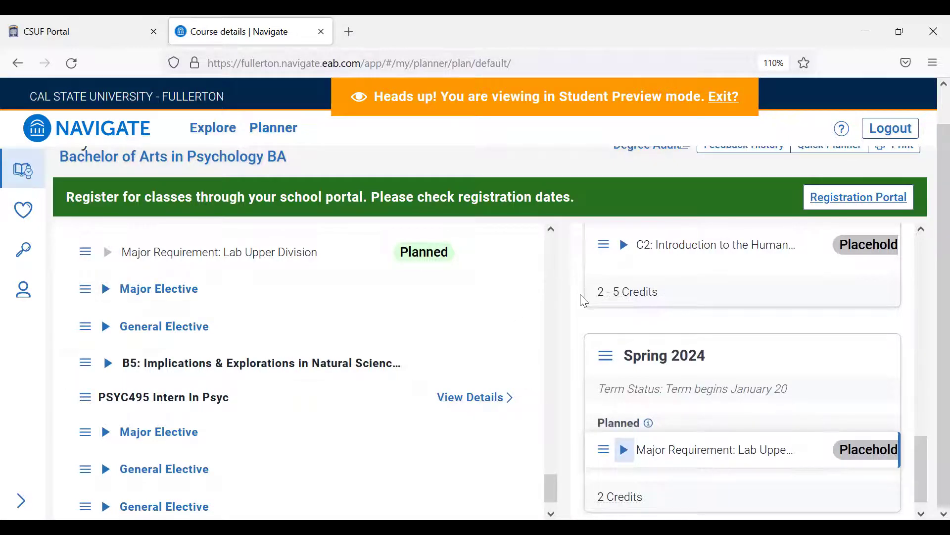
scroll(507, 182, up, 1)
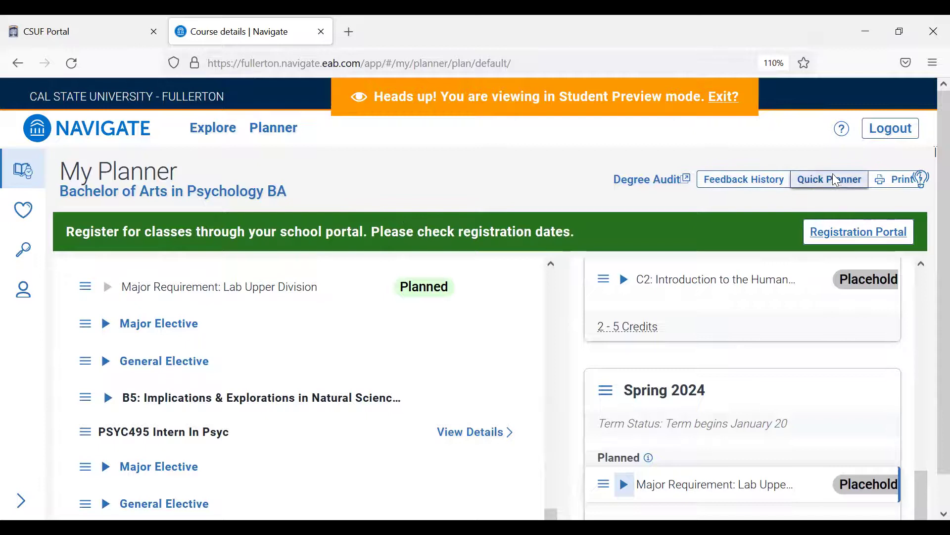
click(842, 183)
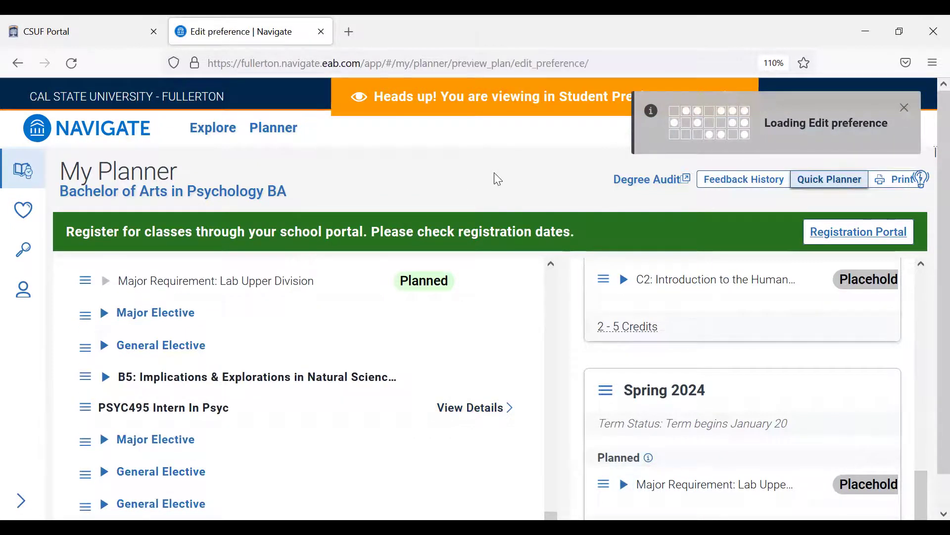
scroll(467, 365, down, 3)
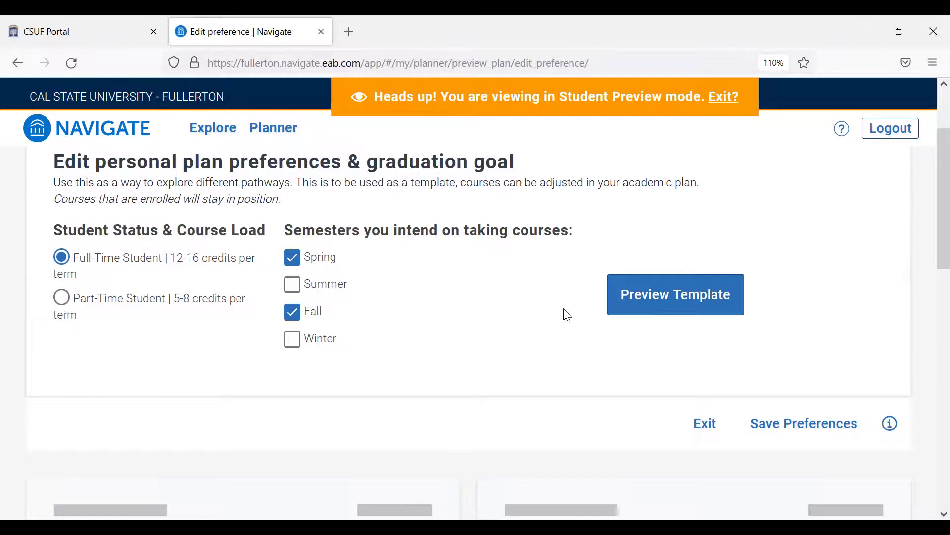
Step: Preview the full-time template for Spring and Fall semesters and examine the suggested courses in each term and the estimated graduation
click(666, 295)
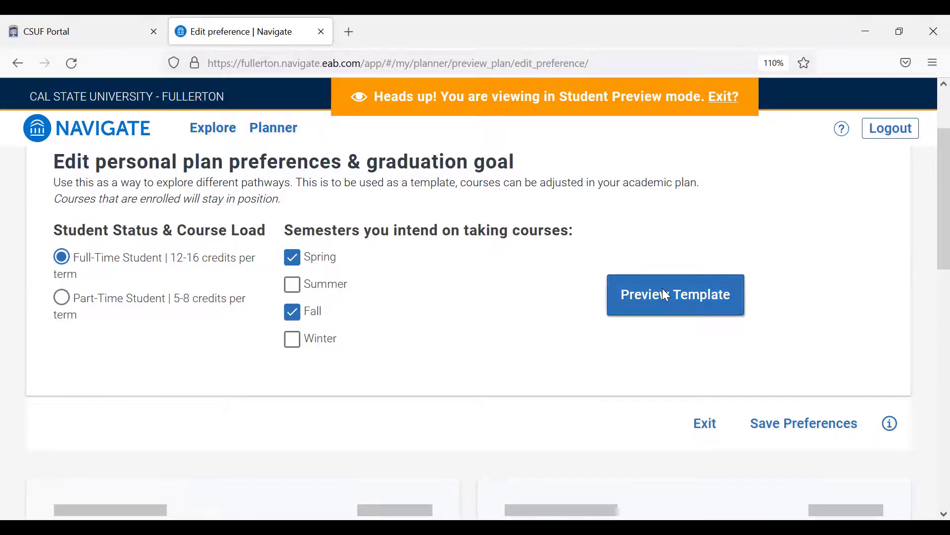
scroll(764, 258, down, 5)
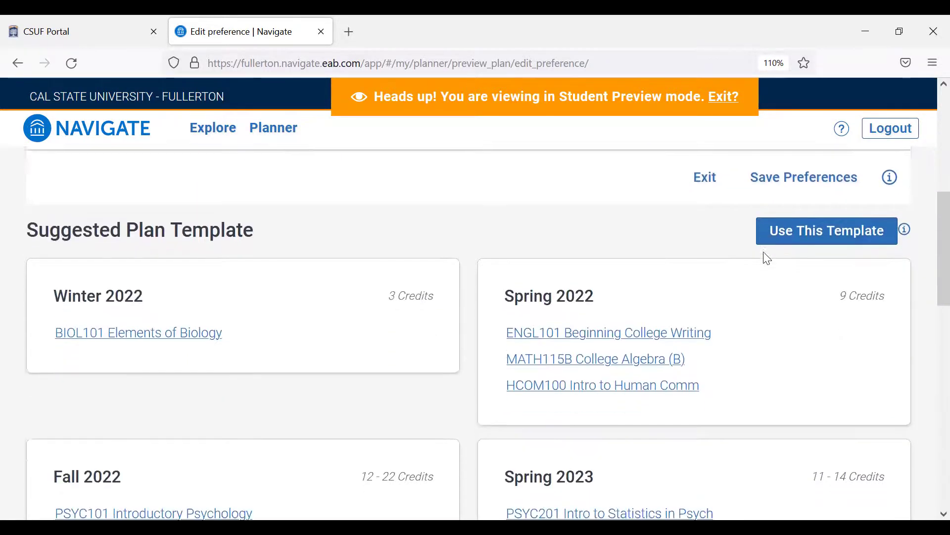
scroll(367, 282, down, 2)
scroll(641, 235, down, 5)
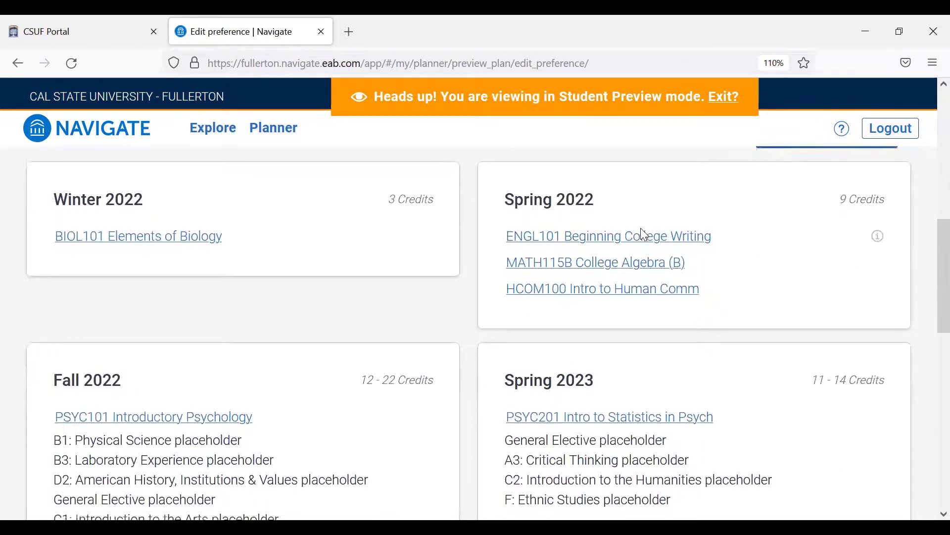
scroll(643, 236, down, 6)
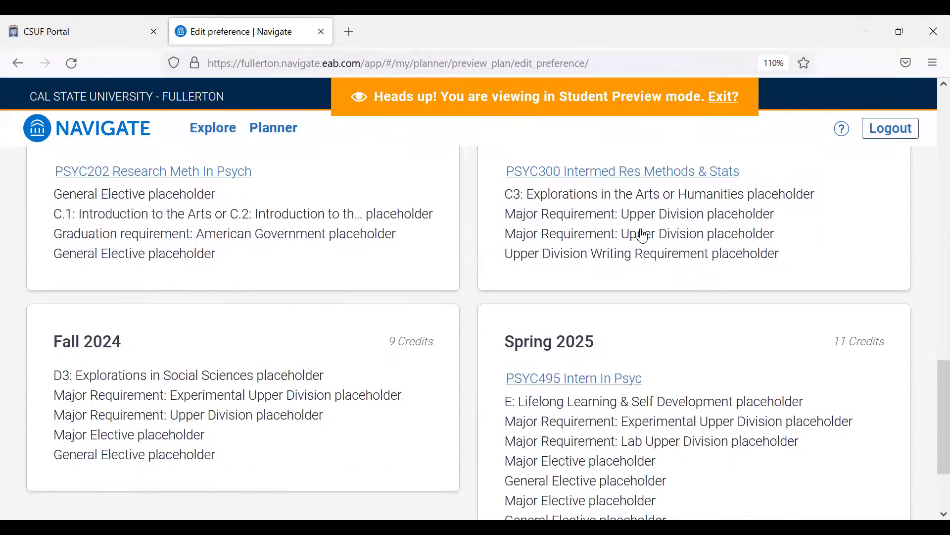
scroll(643, 236, up, 11)
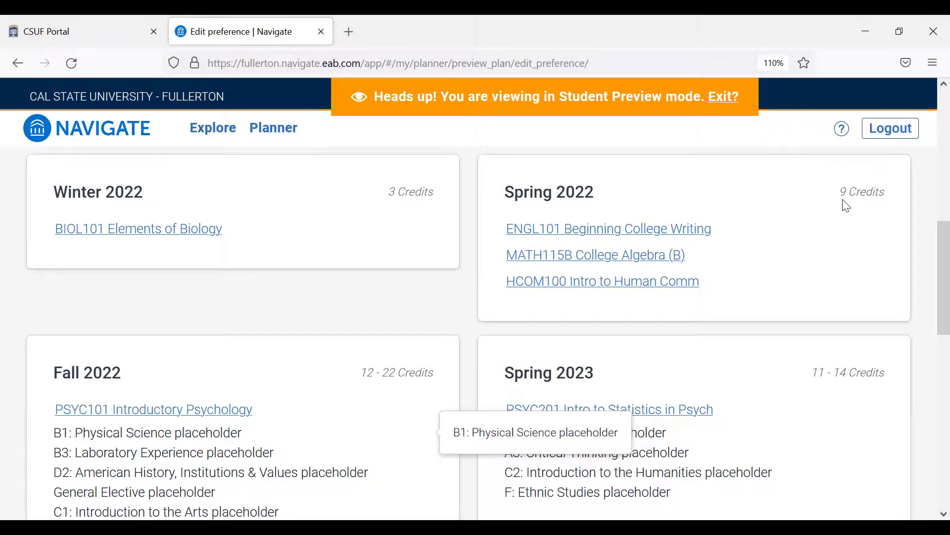
scroll(847, 206, up, 9)
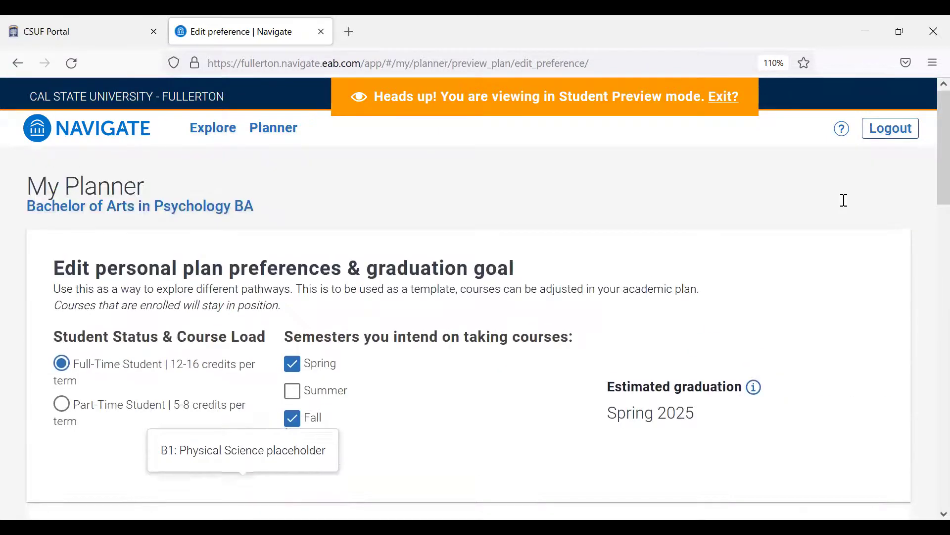
Step: Go back to My Planner, view the advisor Feedback History, and return to the planner
click(17, 63)
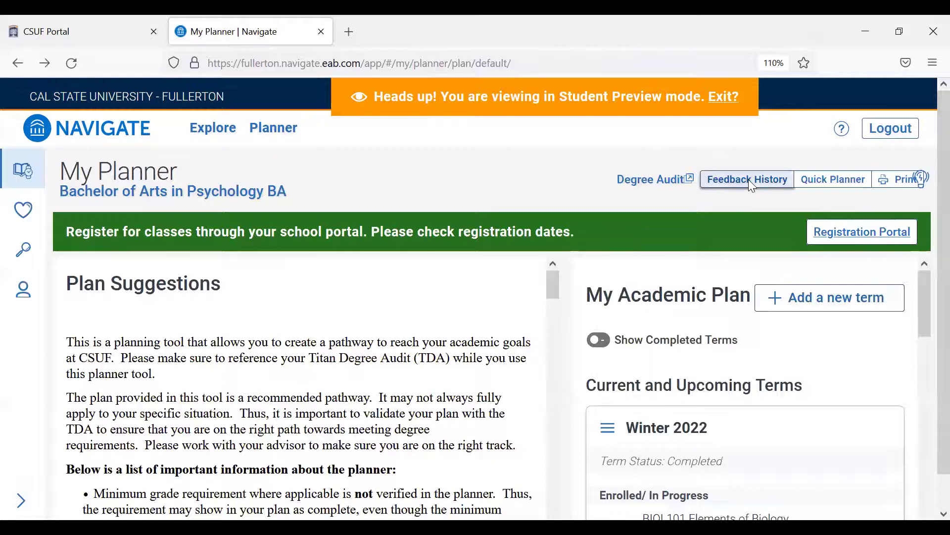
click(748, 179)
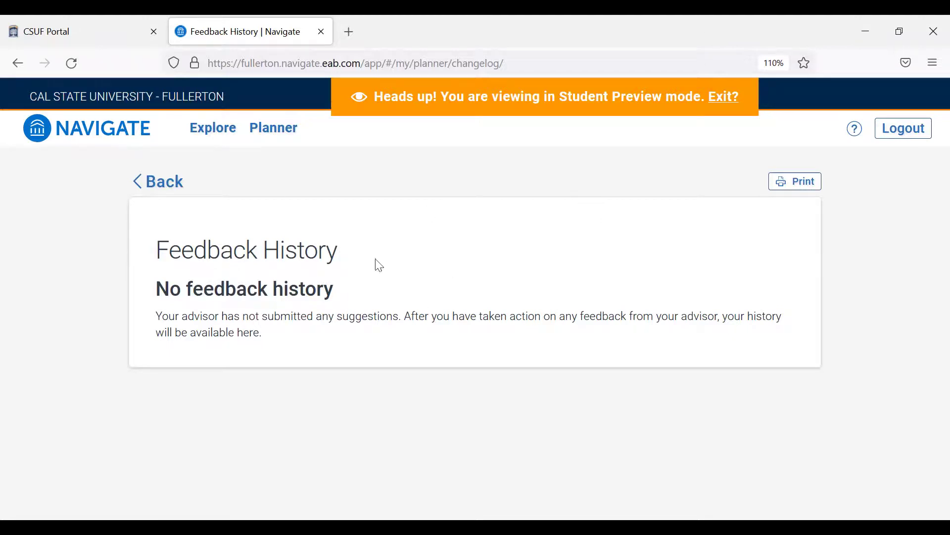
click(16, 65)
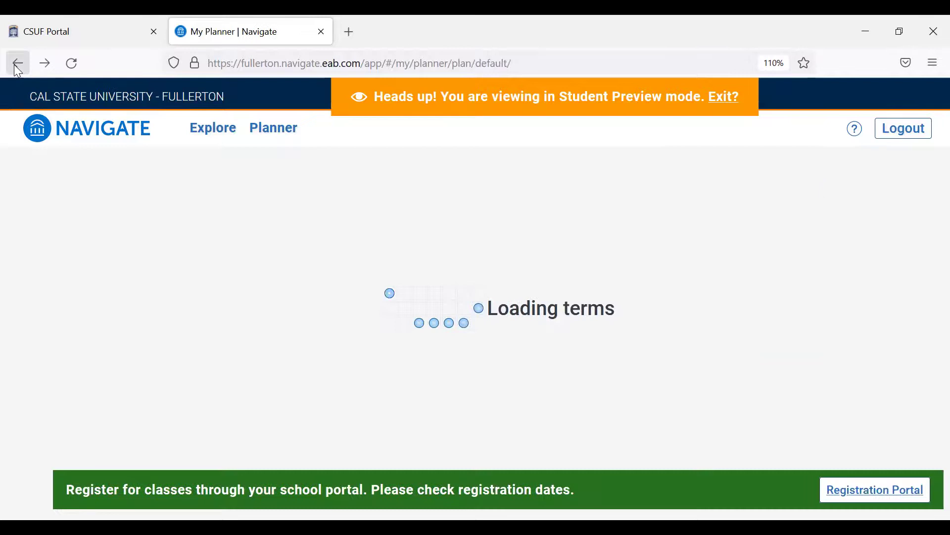